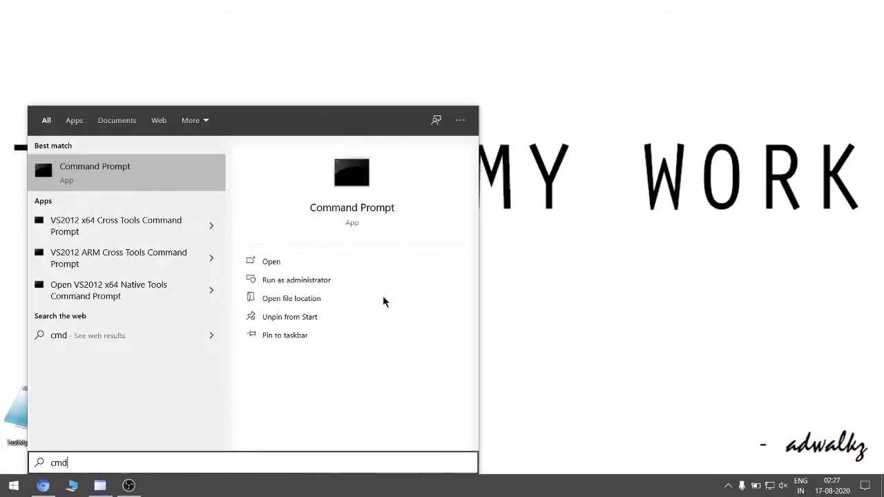
Step: Launch Command Prompt from a Start menu search for cmd
key(Return)
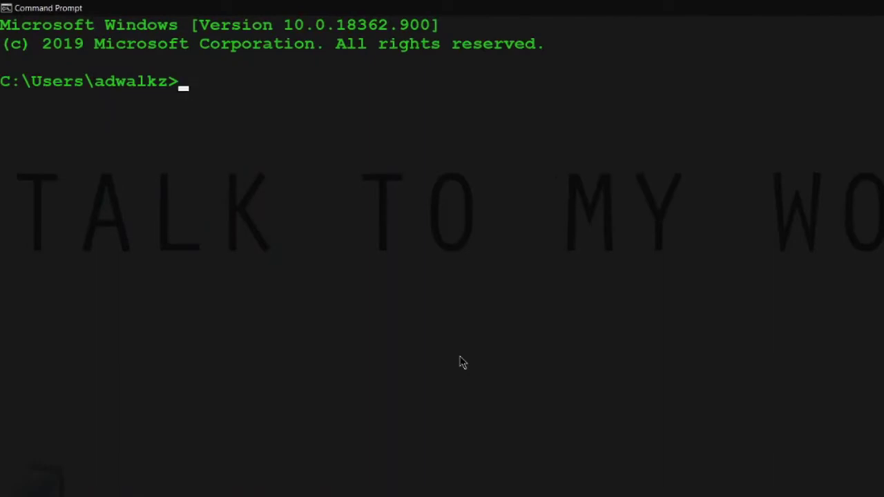
Step: Run javap com.mysql.jdbc.Driver and see that the class is not found
text(javap )
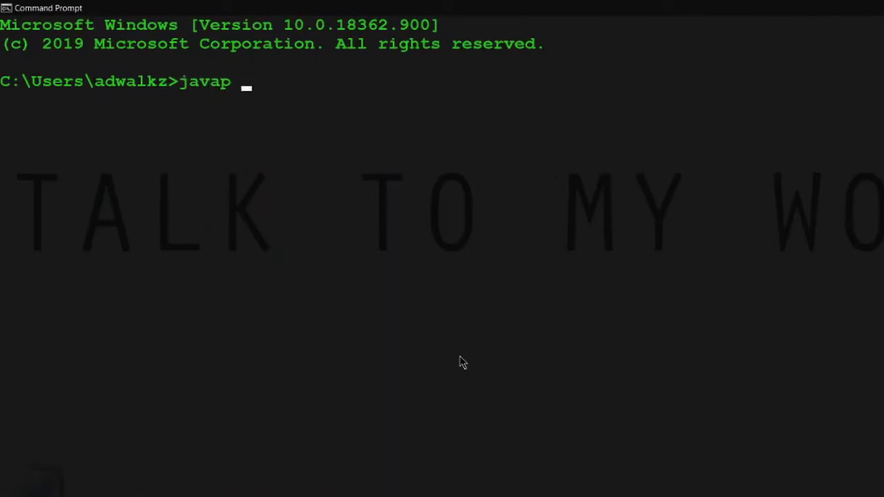
text(m)
key(BackSpace)
text(com.my)
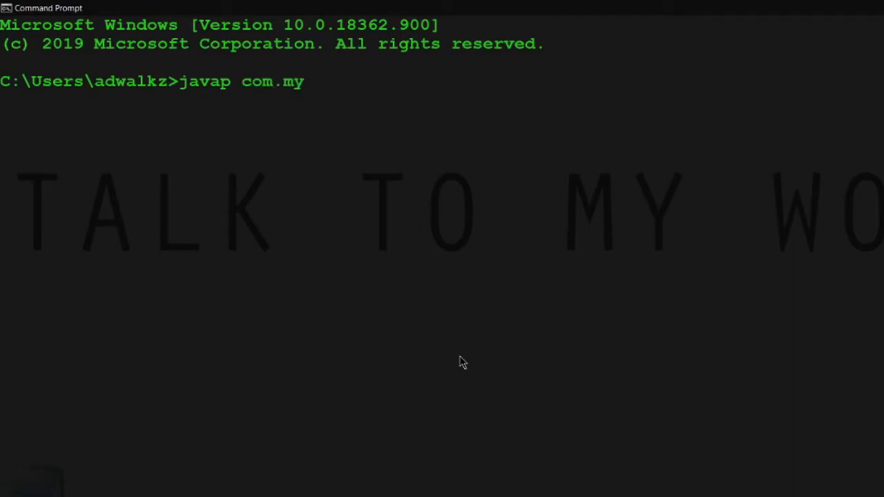
text(sql.jdbc,)
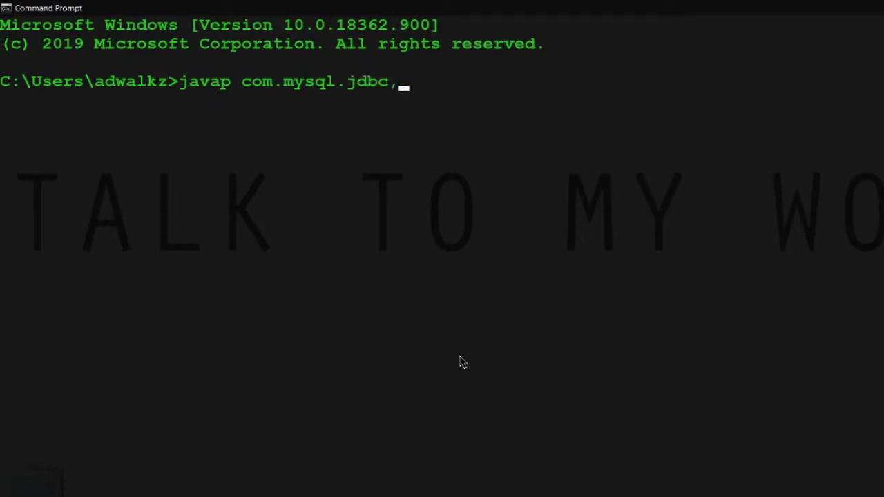
key(BackSpace)
text(.Driver)
key(Return)
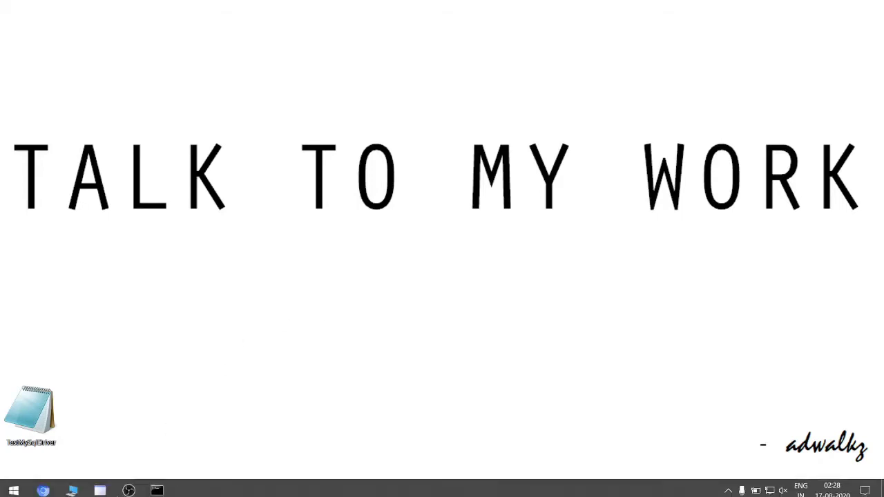
Step: Request the Connector/J 5.1.49 Platform Independent ZIP Archive download in Chrome
click(46, 487)
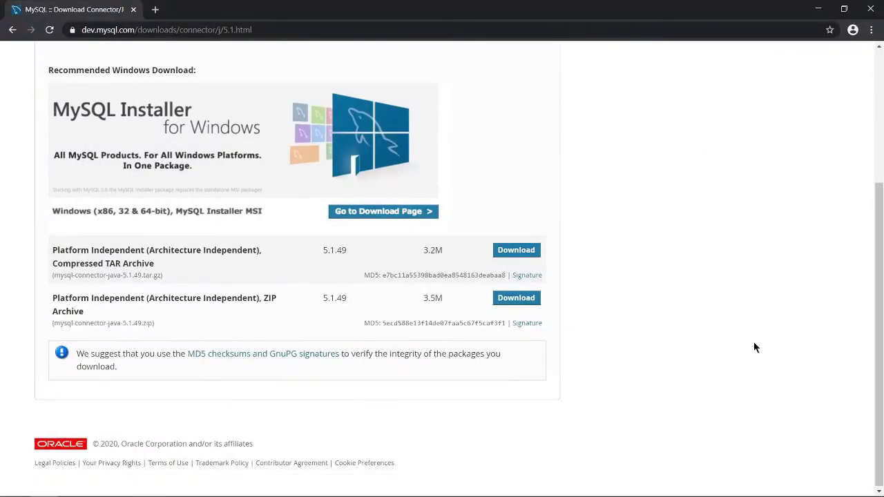
drag(172, 310, 272, 298)
click(21, 291)
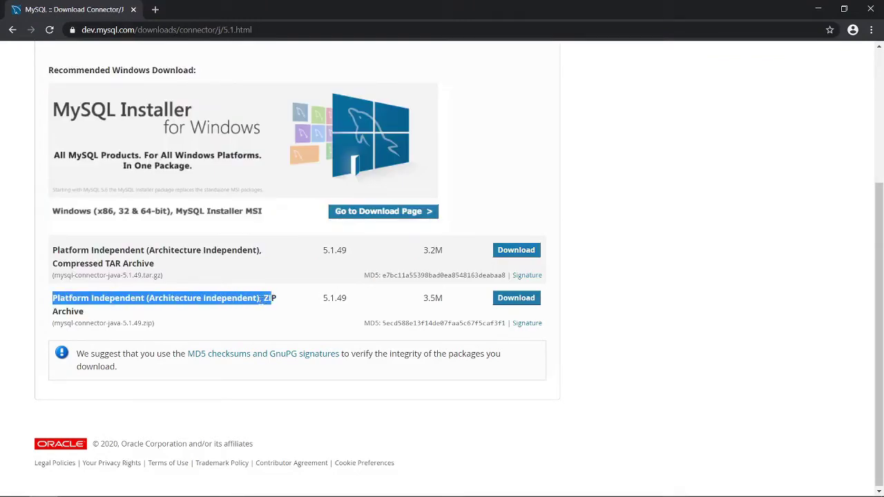
click(520, 300)
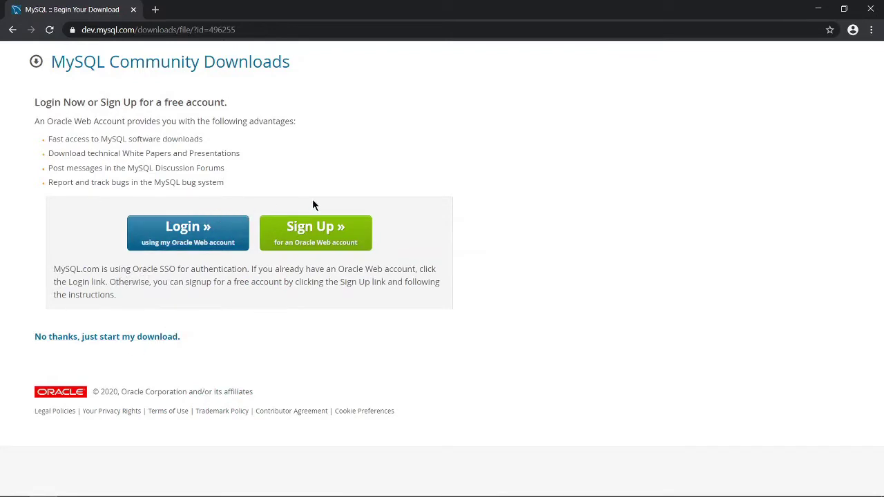
Step: Download the Connector/J ZIP without logging in and show it in the Downloads folder
click(100, 339)
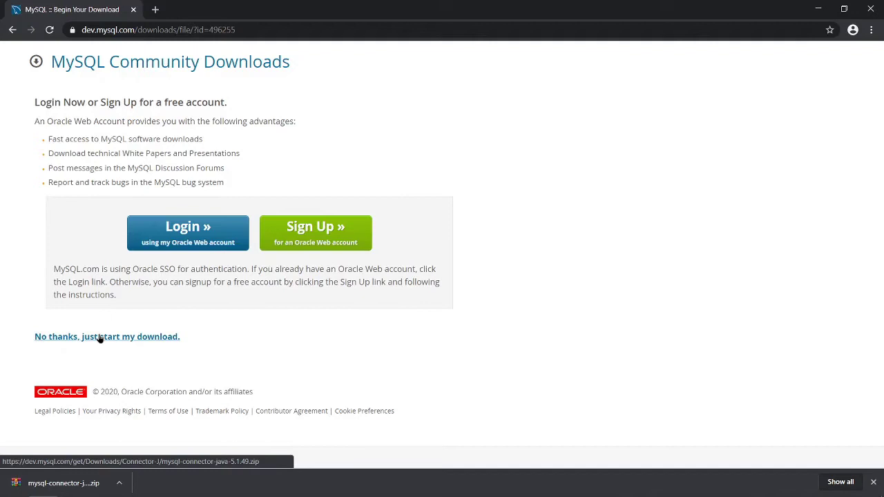
click(121, 483)
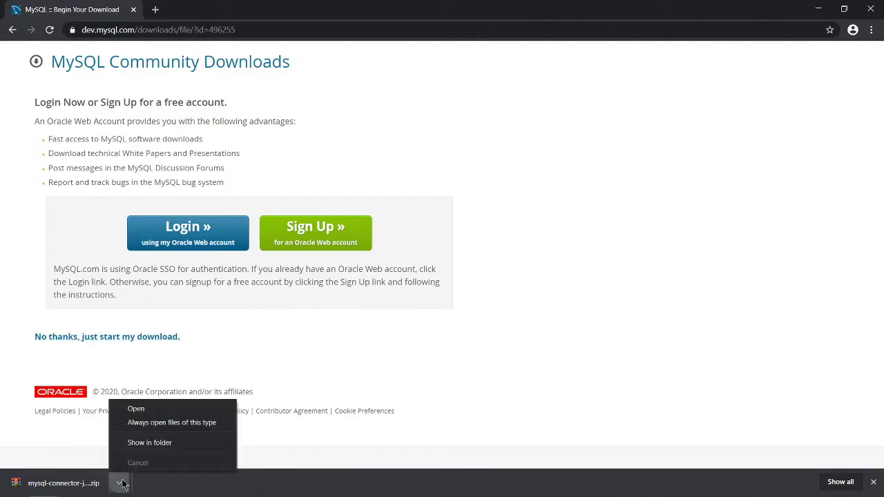
click(149, 442)
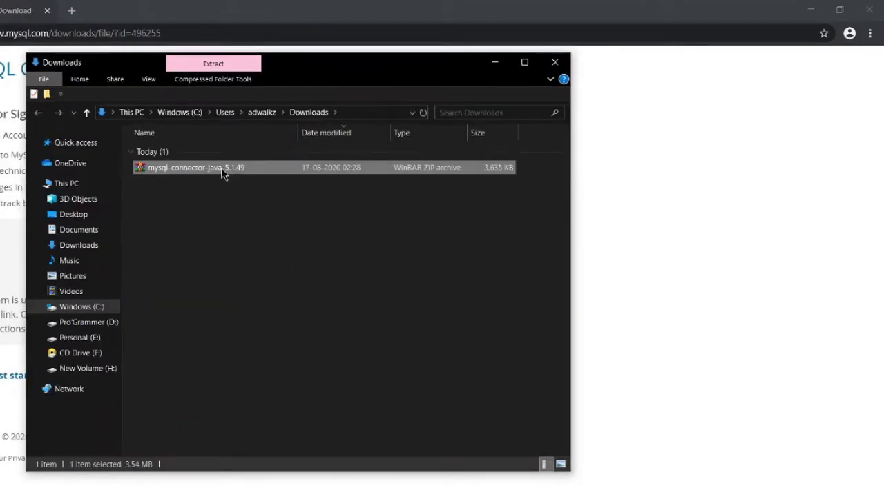
Step: Extract the ZIP here, open mysql-connector-java-5.1.49 and select the mysql-connector-java-5.1.49-bin jar
right_click(221, 168)
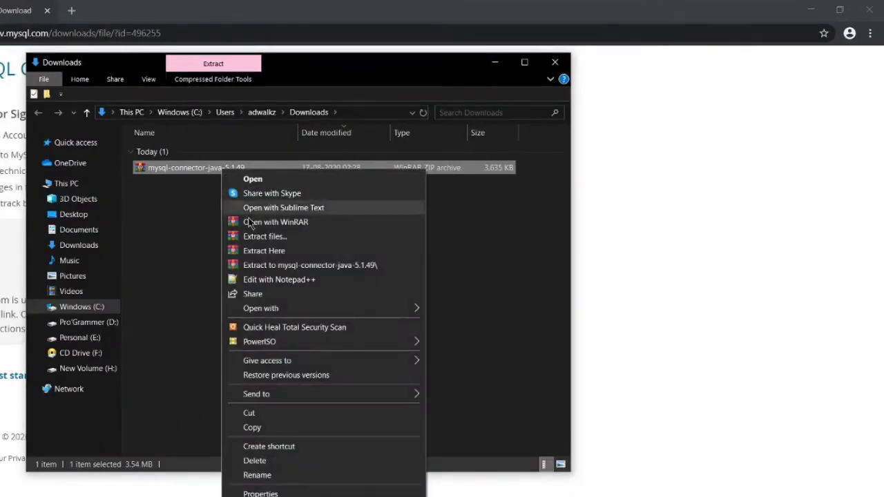
click(266, 252)
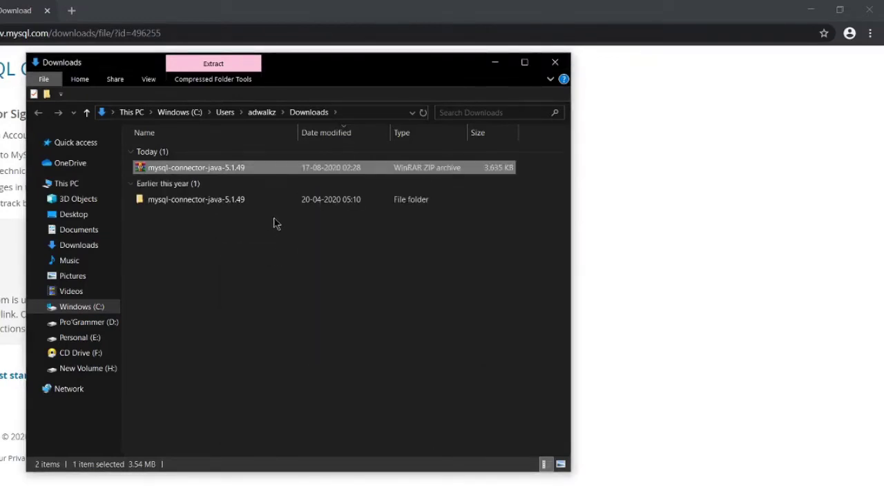
double_click(277, 203)
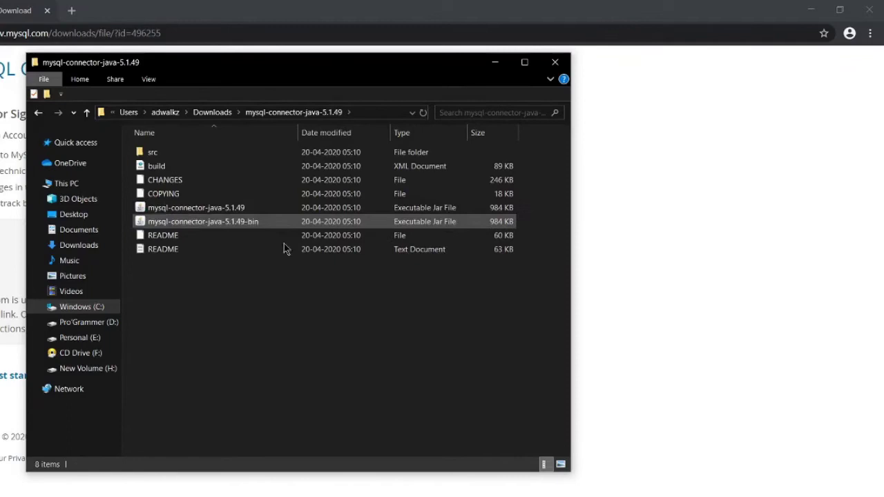
click(254, 225)
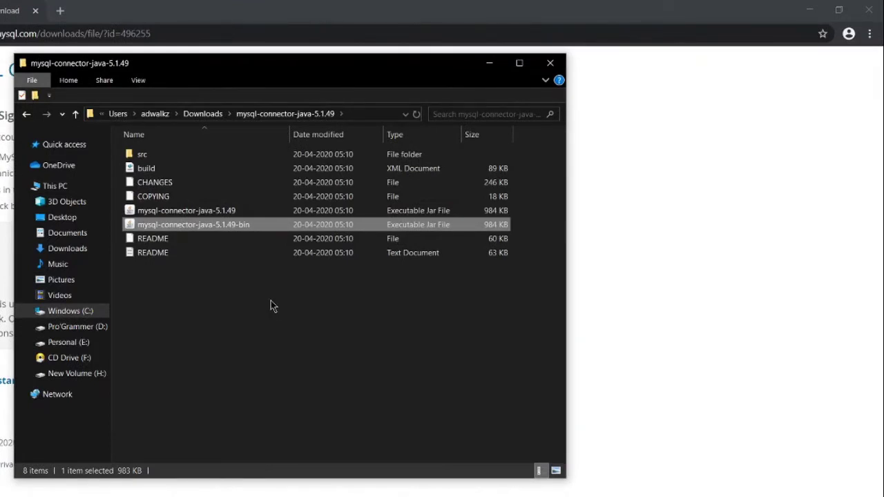
Step: Paste the connector jar into C:\Program Files\Java\jdk-14.0.2, granting administrator permission
click(93, 314)
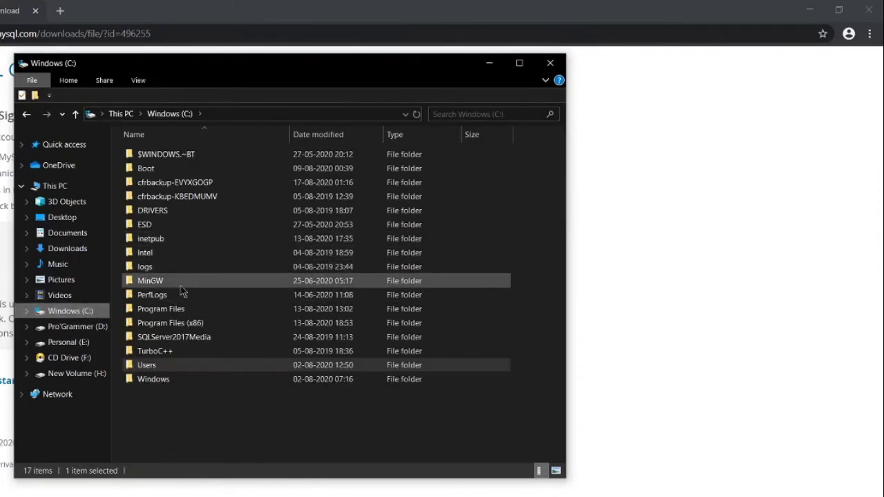
double_click(177, 311)
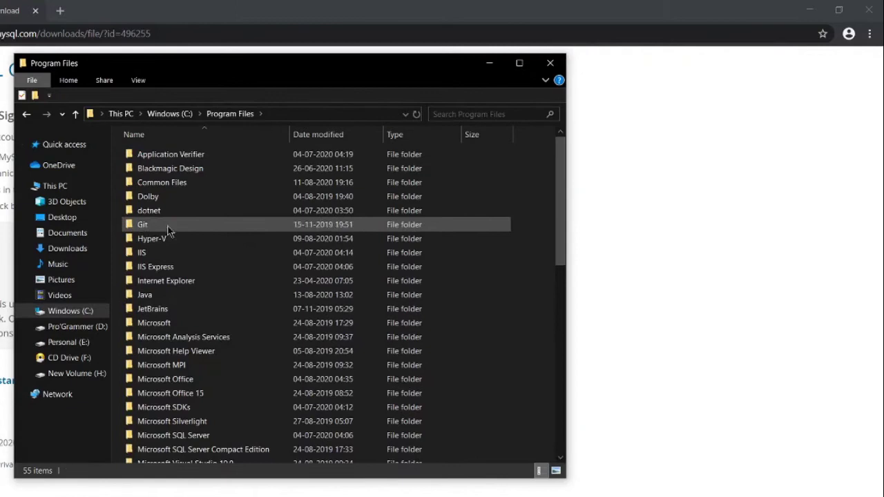
double_click(170, 293)
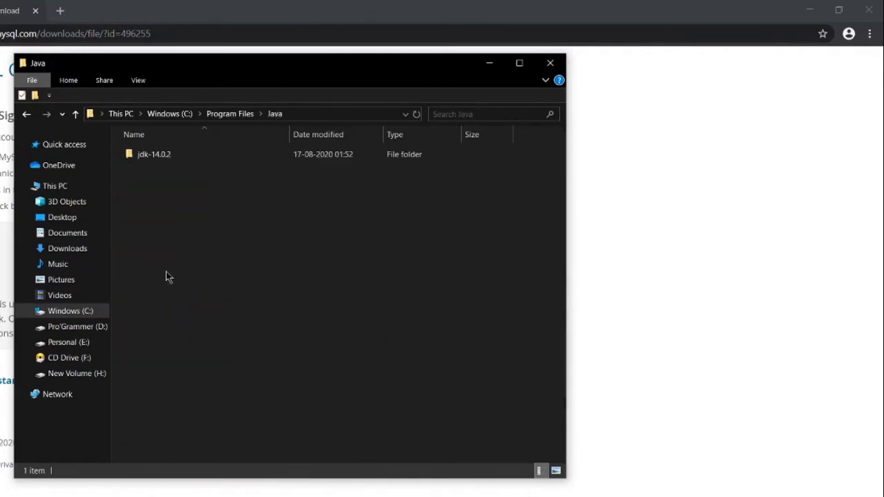
click(165, 159)
double_click(165, 159)
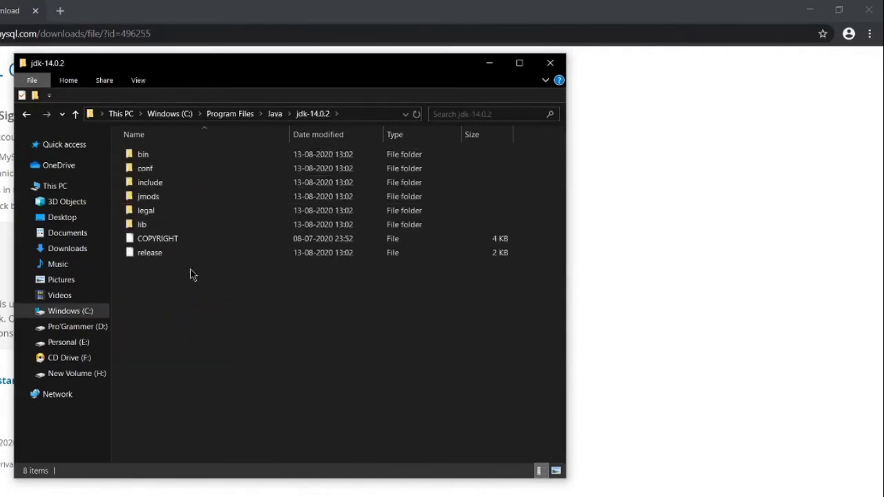
key(ctrl+v)
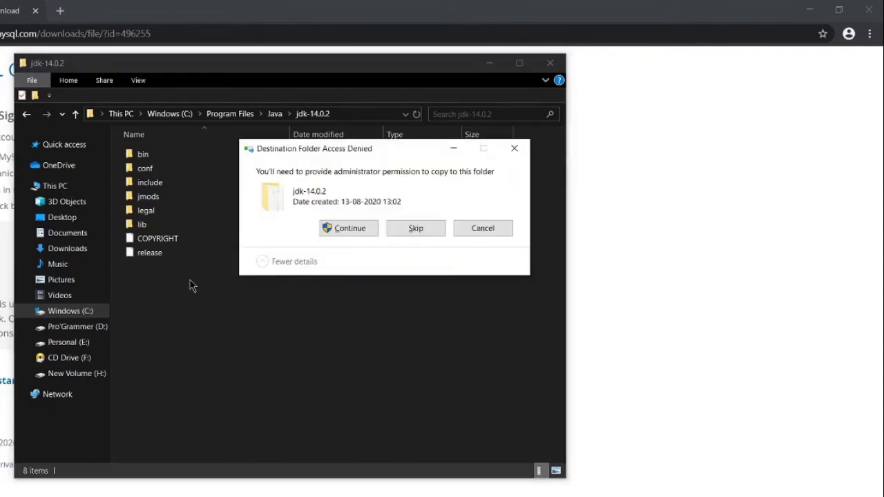
click(371, 229)
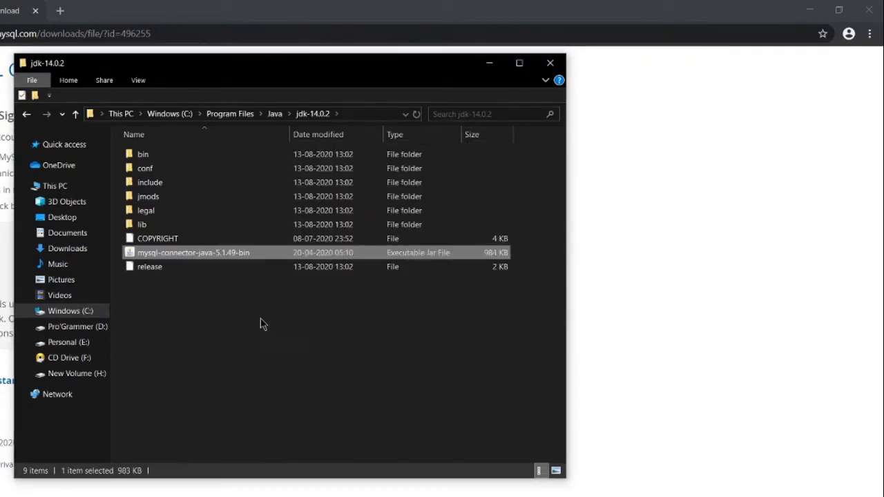
Step: Copy the full path of mysql-connector-java-5.1.49-bin.jar from the address bar
click(260, 322)
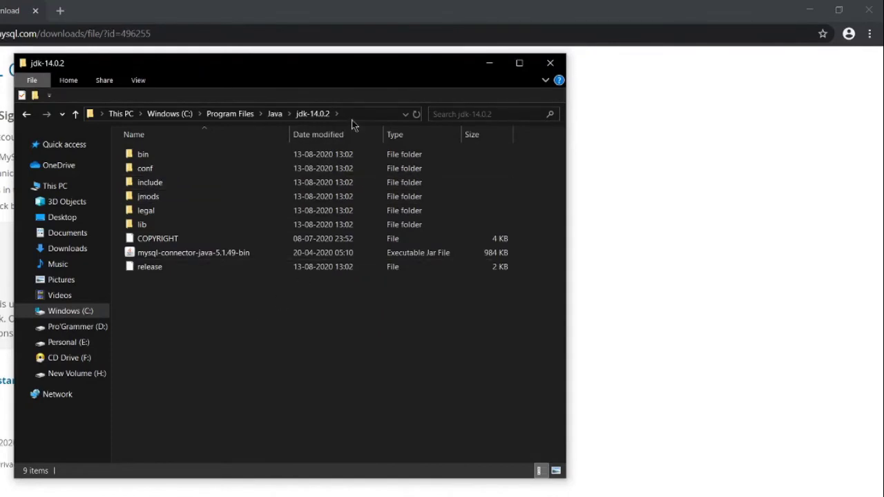
click(241, 256)
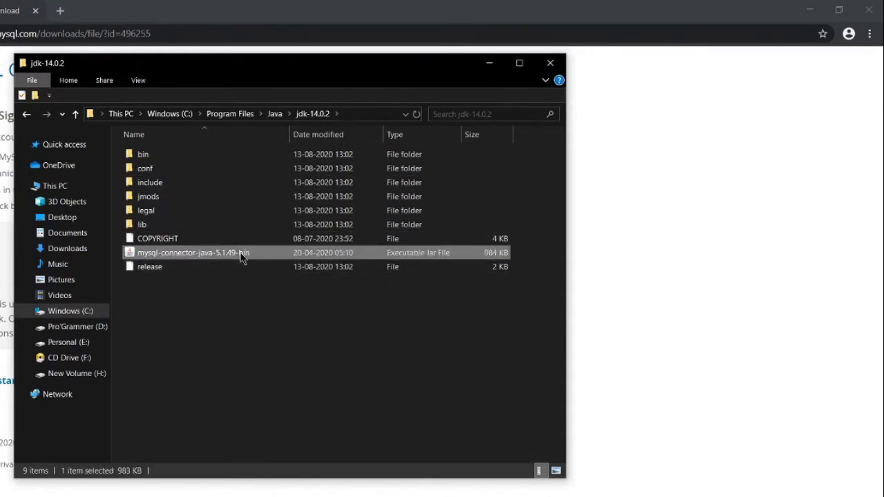
click(395, 116)
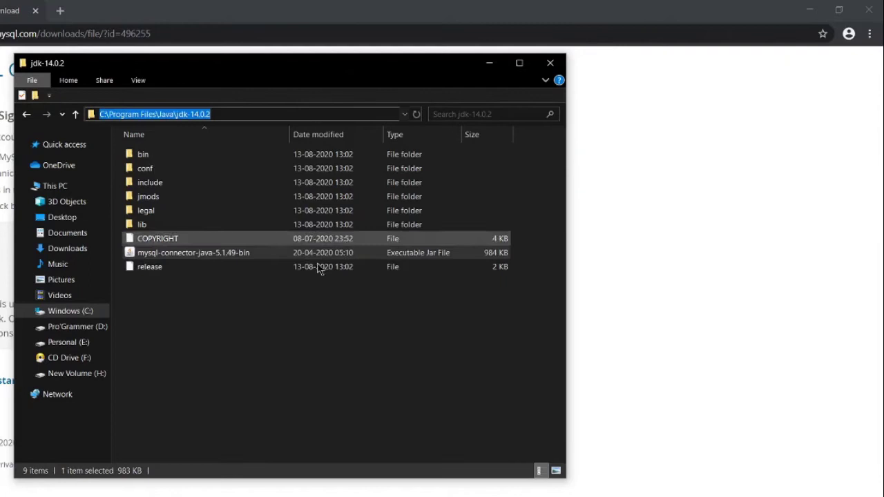
key(End)
text(\)
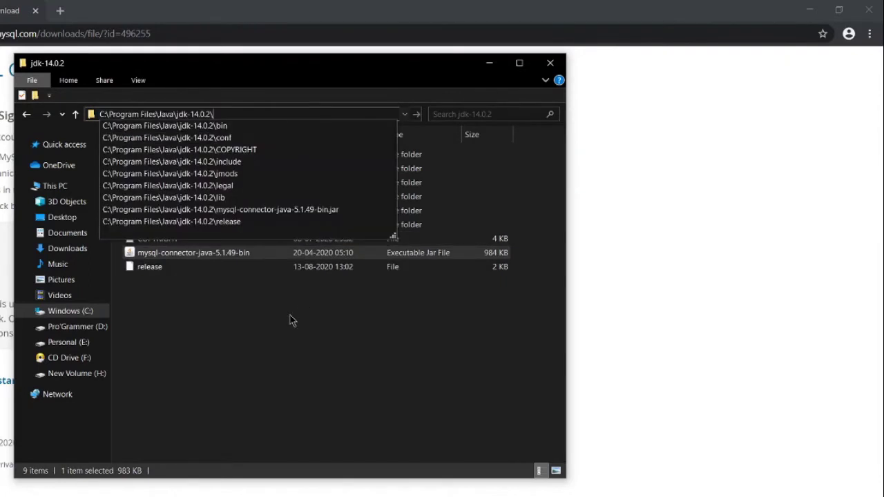
key(Up)
key(Up)
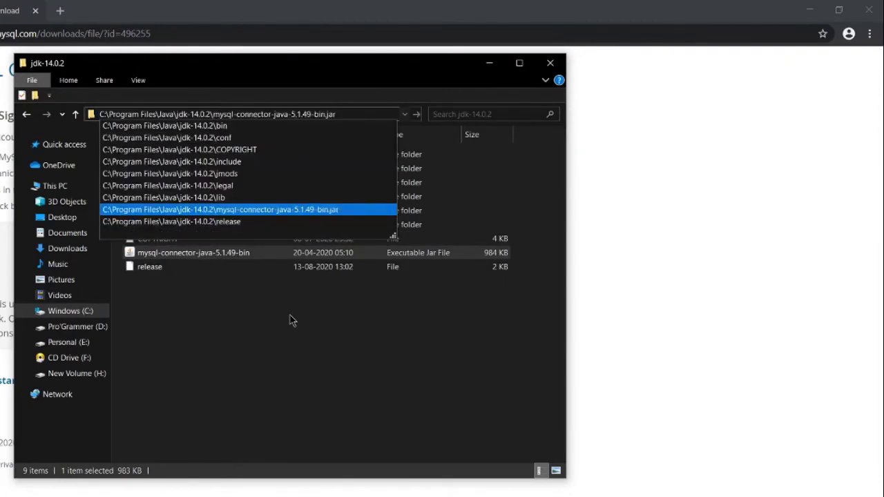
key(Return)
key(ctrl+c)
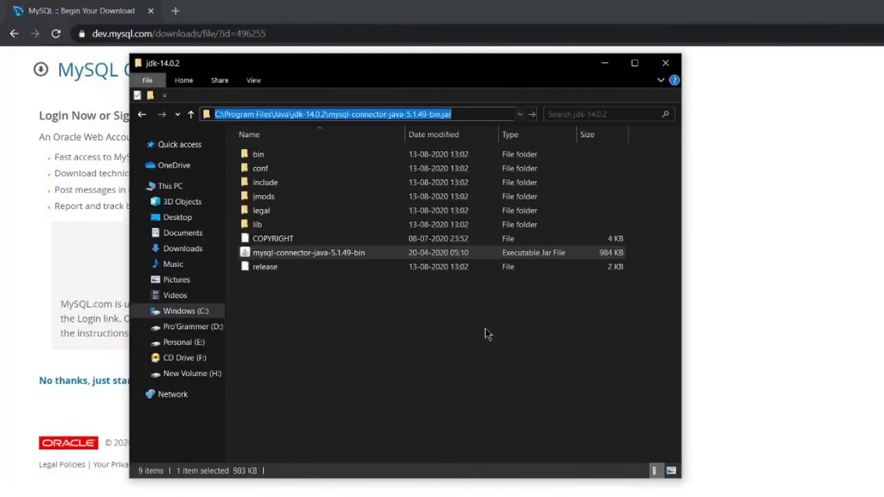
Step: Open the Environment Variables dialog through an env Start search
key(super)
text(env)
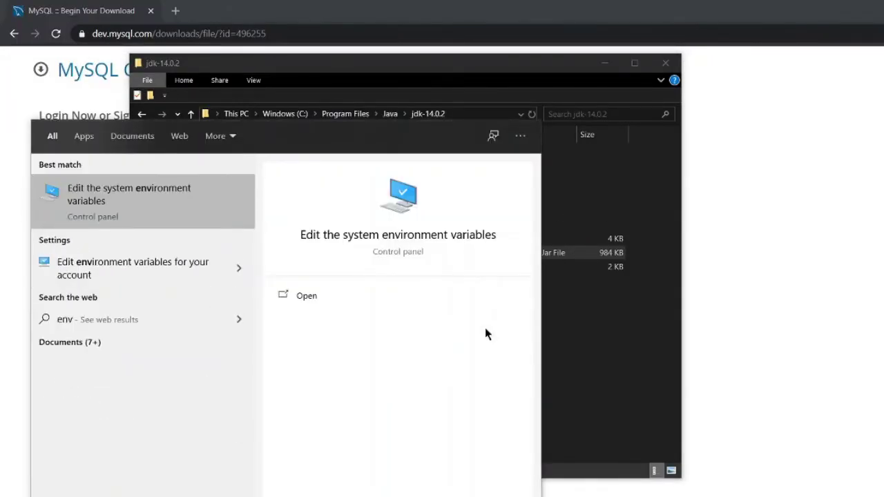
key(Return)
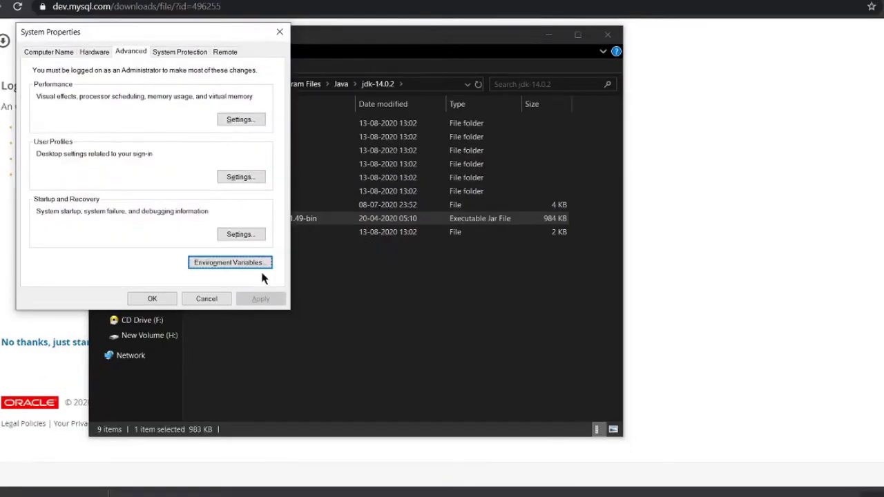
click(306, 302)
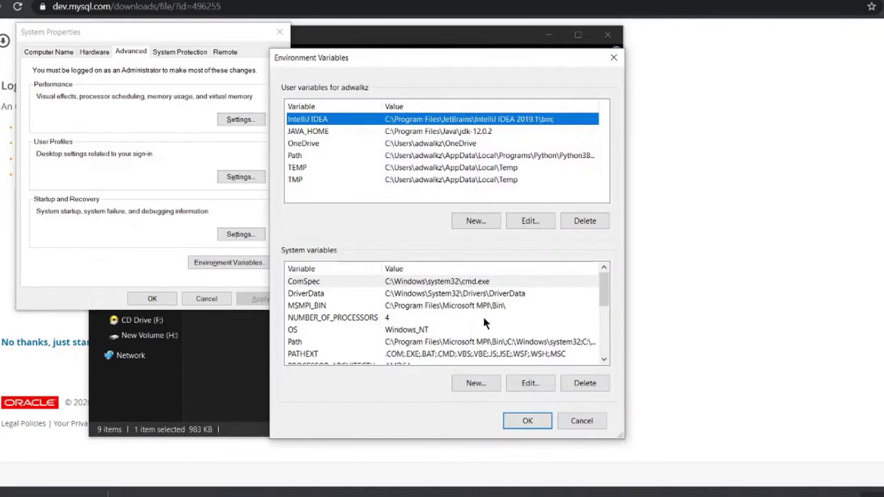
Step: Create user variable classpath set to the copied jar path plus ;.; and confirm all dialogs
click(476, 221)
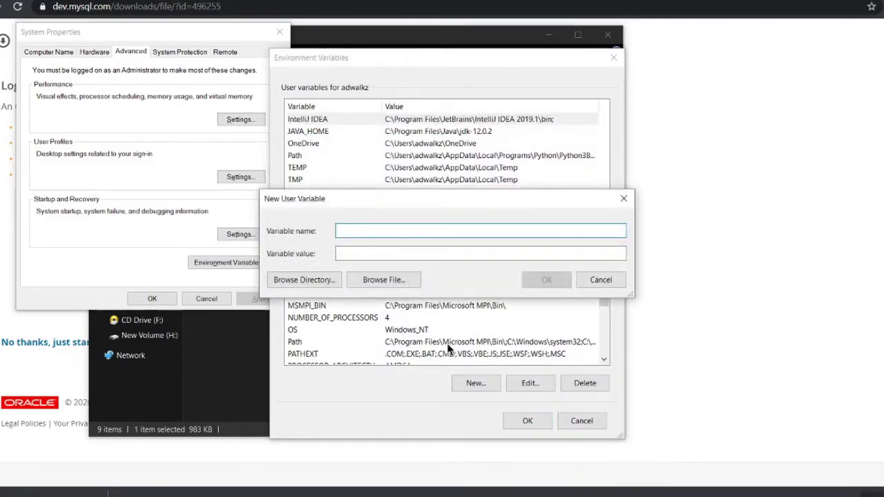
text(classpath)
click(434, 254)
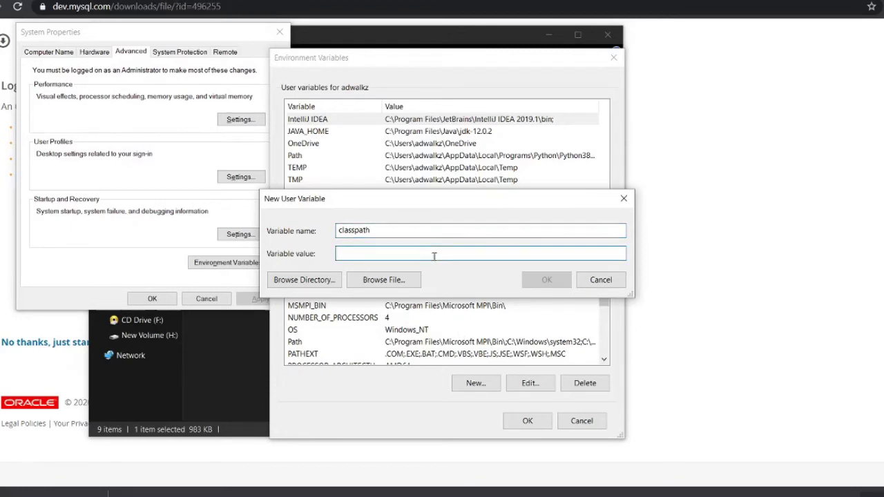
key(ctrl+v)
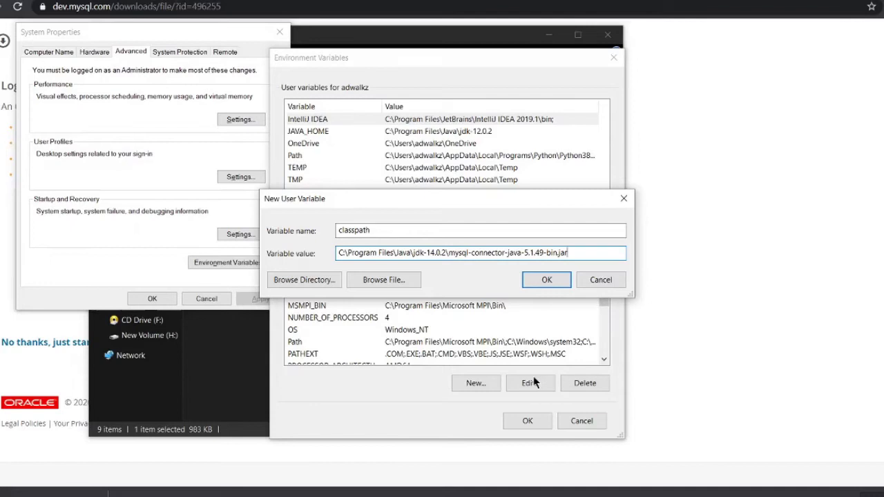
text(;.;)
click(562, 278)
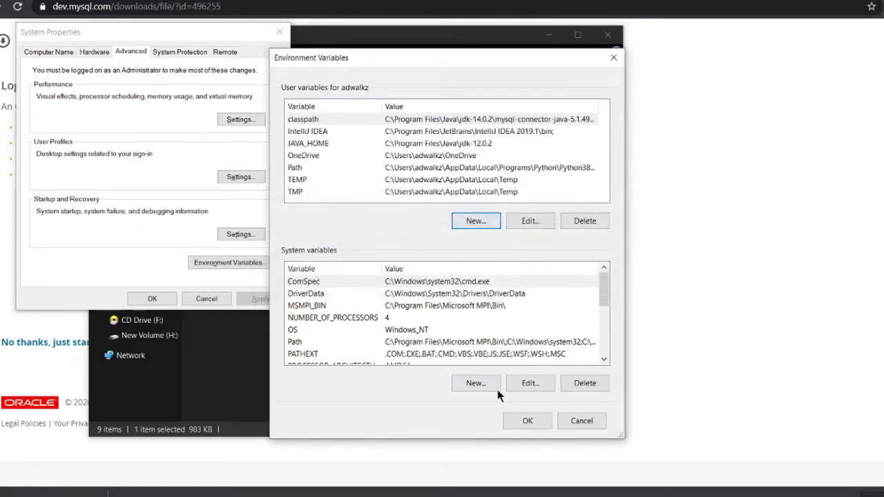
click(527, 421)
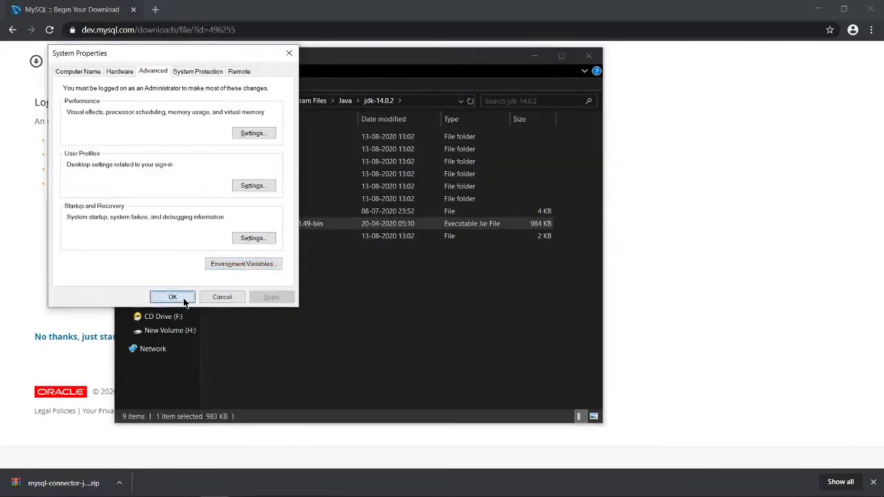
click(184, 299)
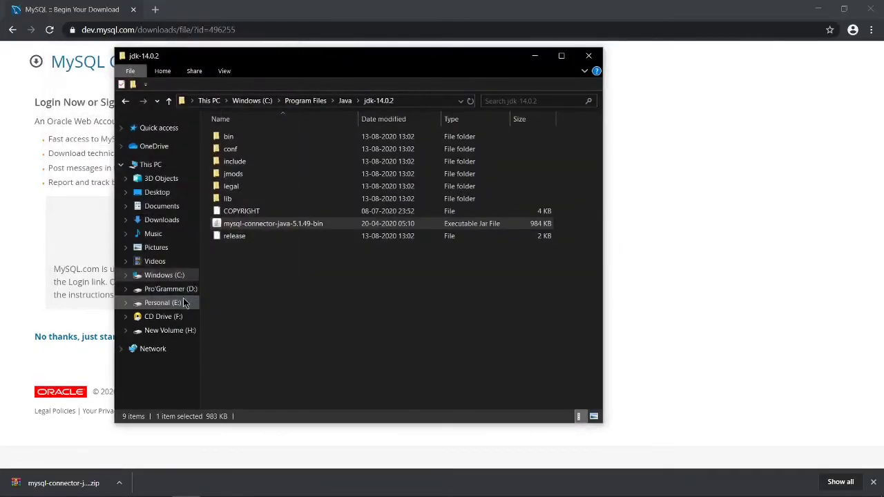
click(588, 55)
Step: Exit the old command prompt and launch a fresh one via a cmd search
click(818, 9)
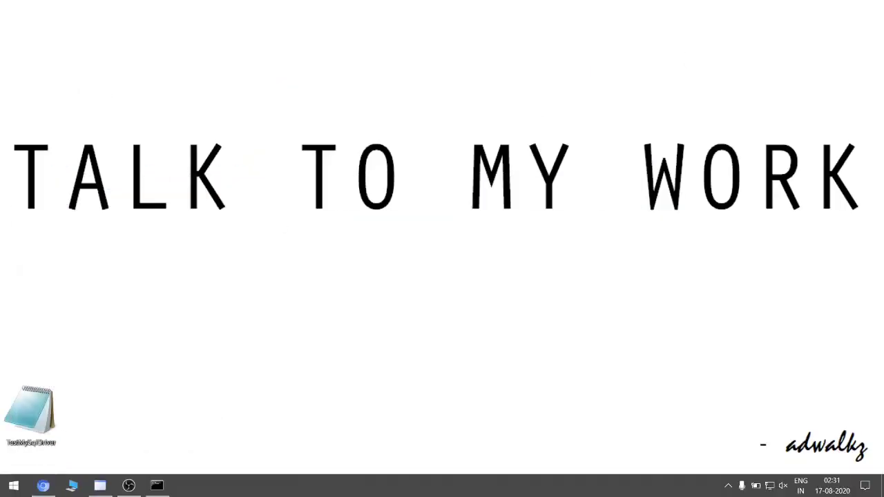
click(157, 487)
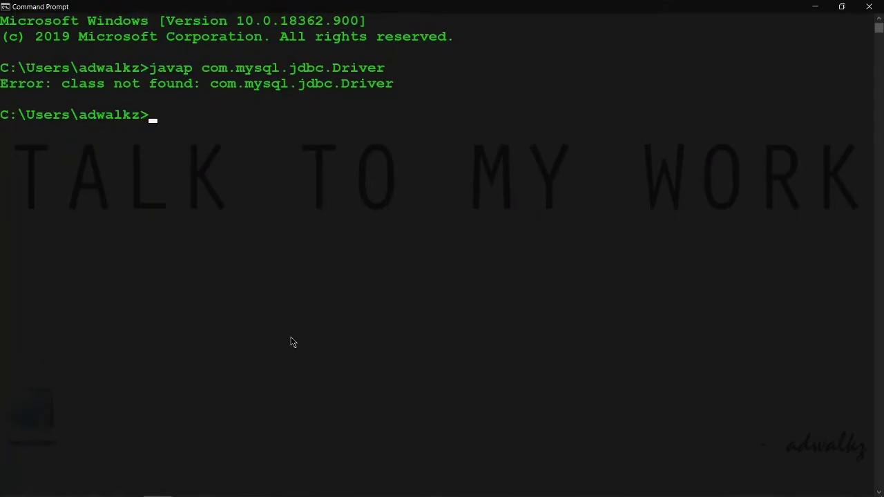
text(exit)
key(Return)
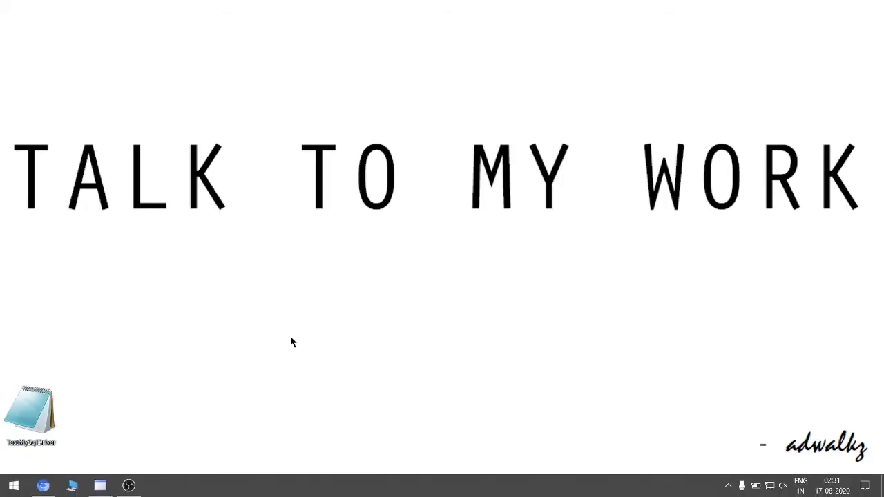
key(super)
key(Escape)
key(super)
text(cmd)
key(Return)
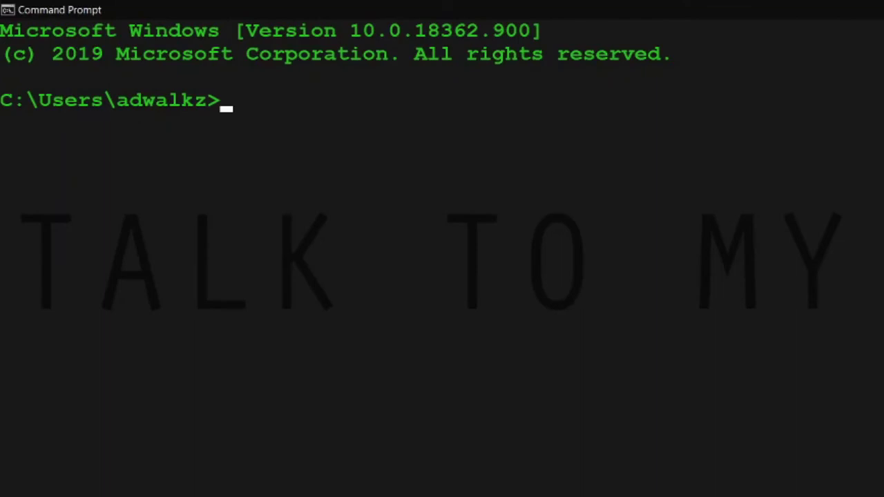
Step: Run javap com.mysql.jdbc.Driver, which now prints the Driver class definition
text(javap )
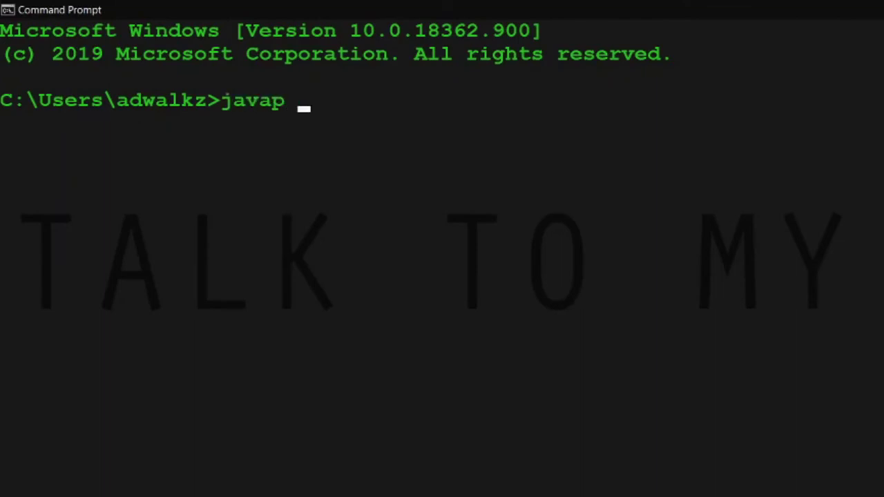
text(com.)
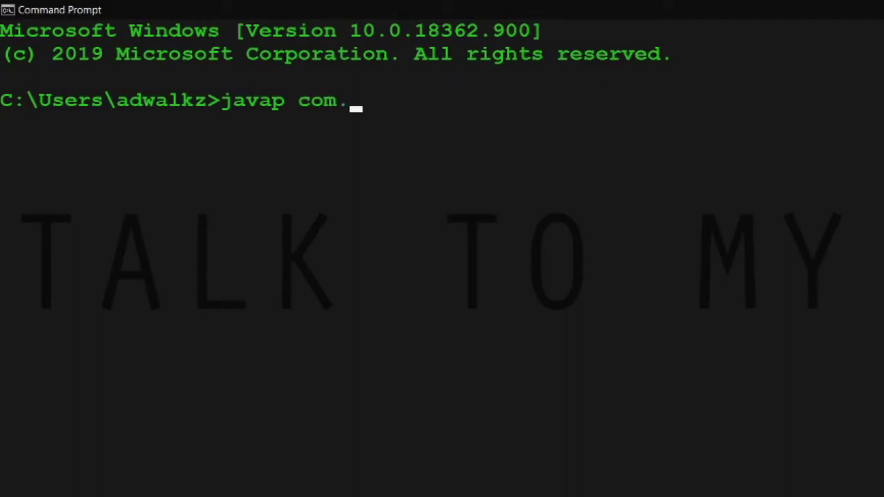
text(mysql.)
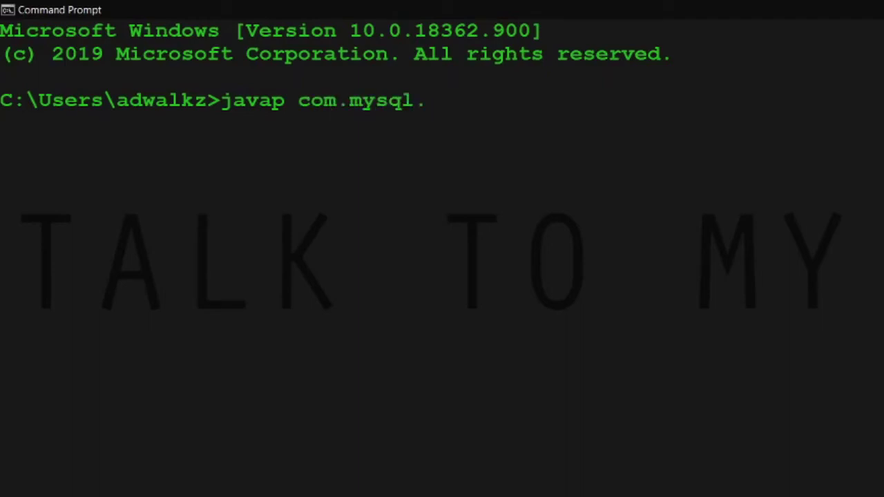
text(jdb)
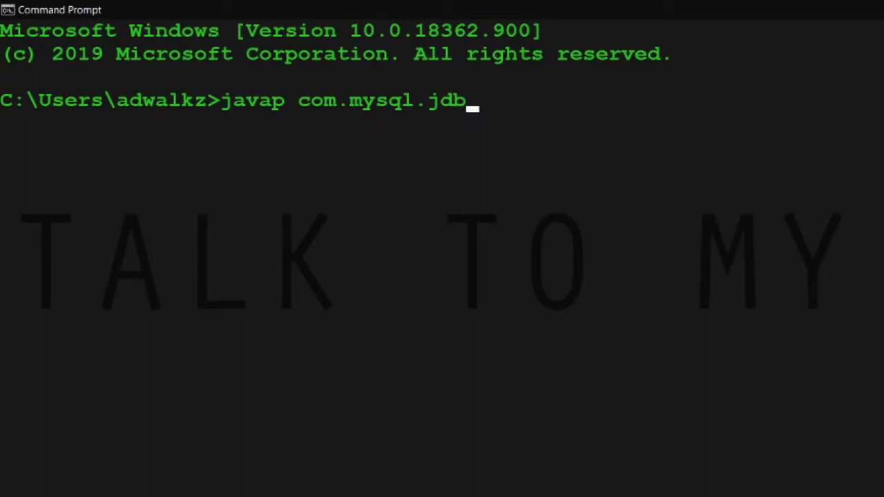
text(c.Driver)
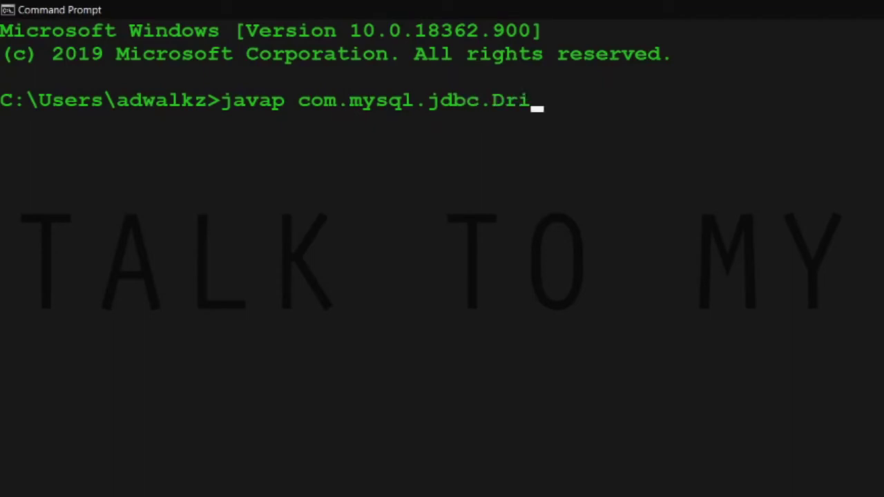
key(Return)
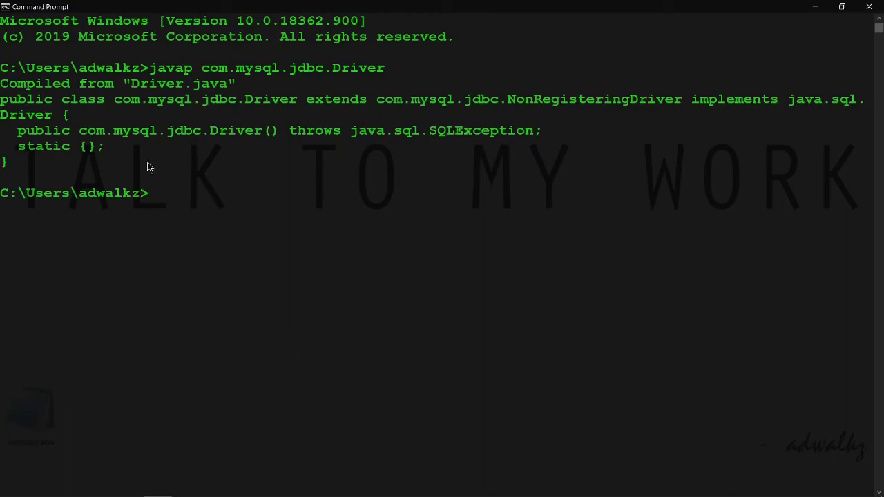
drag(83, 162, 1, 86)
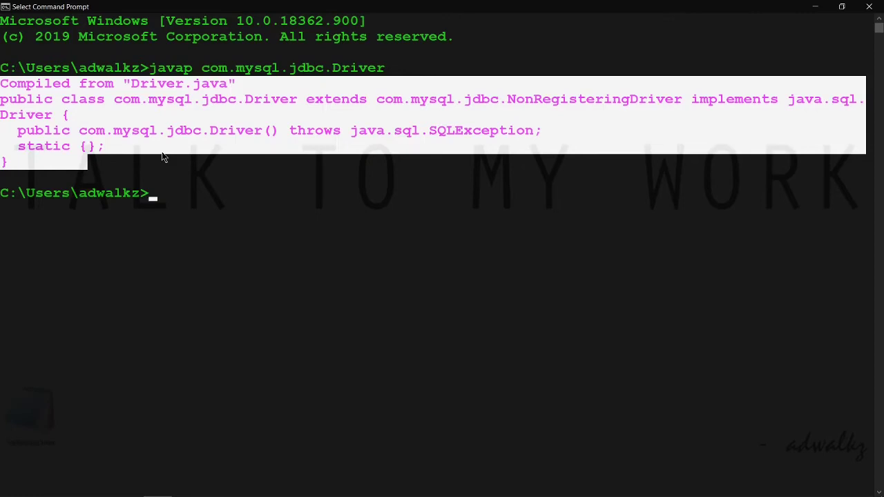
click(258, 208)
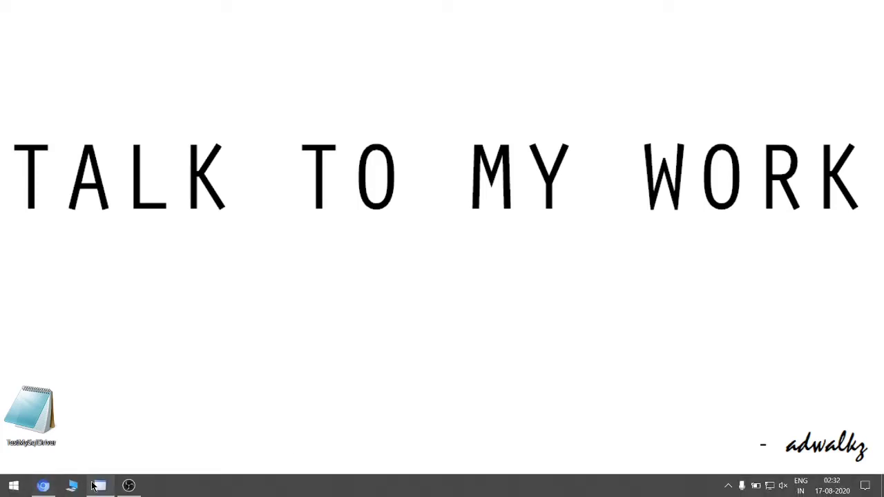
Step: Review TestMySqlDriver.java in Aditor, highlighting its connection code and the CREATE DATABASE TESTSQL statement
click(99, 486)
scroll(248, 199, down, 2)
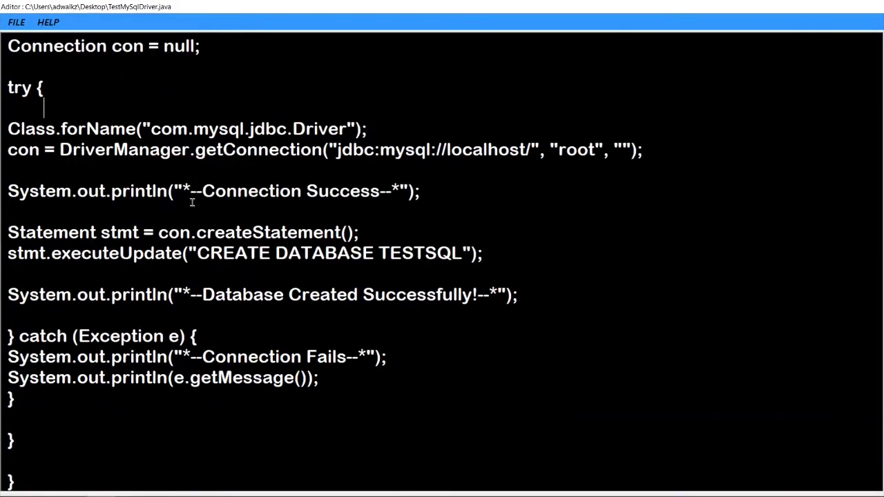
scroll(192, 202, up, 2)
scroll(193, 204, down, 2)
drag(438, 189, 7, 149)
drag(497, 257, 204, 253)
click(205, 254)
double_click(404, 254)
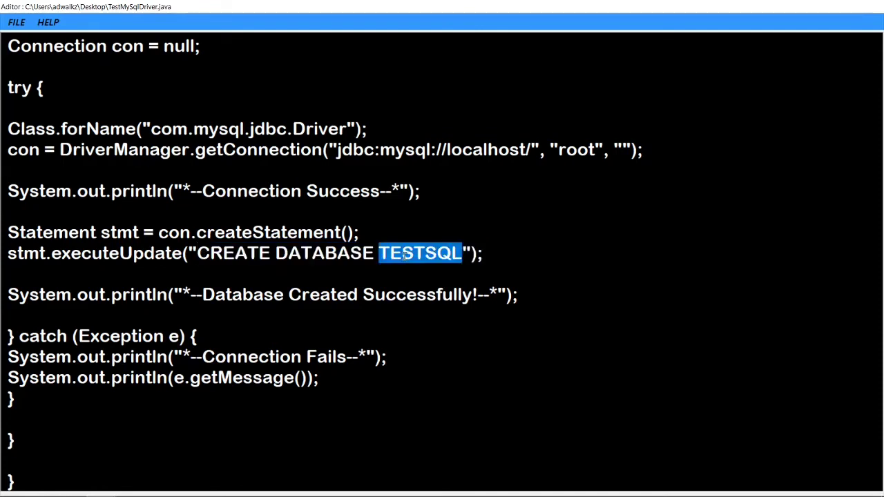
scroll(404, 254, up, 2)
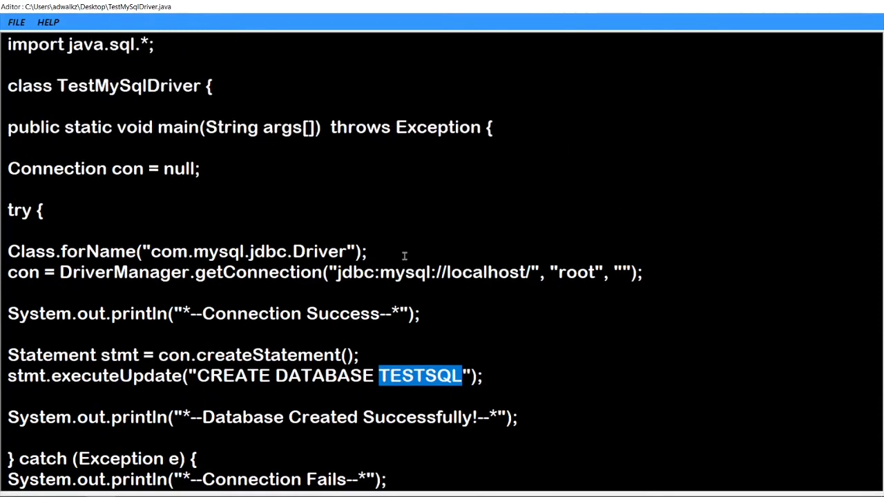
click(143, 86)
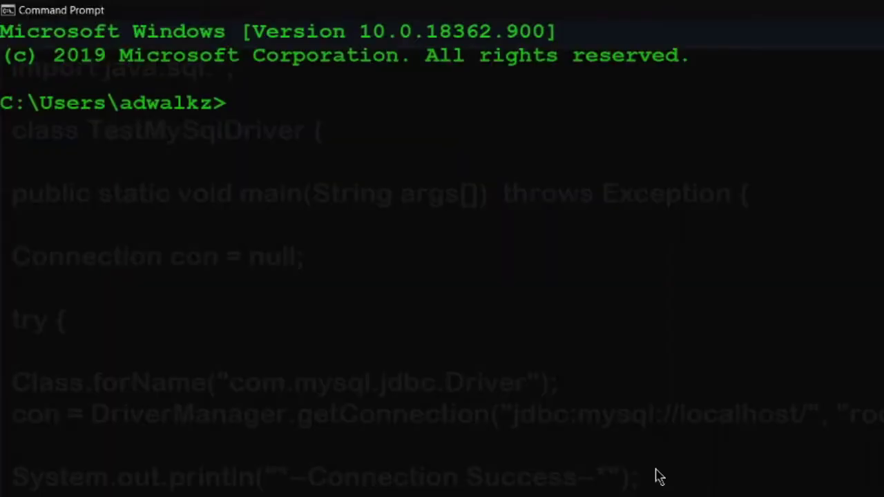
Step: Change to the Desktop folder and compile TestMySqlDriver.java with javac
text(cd Desktop)
key(Return)
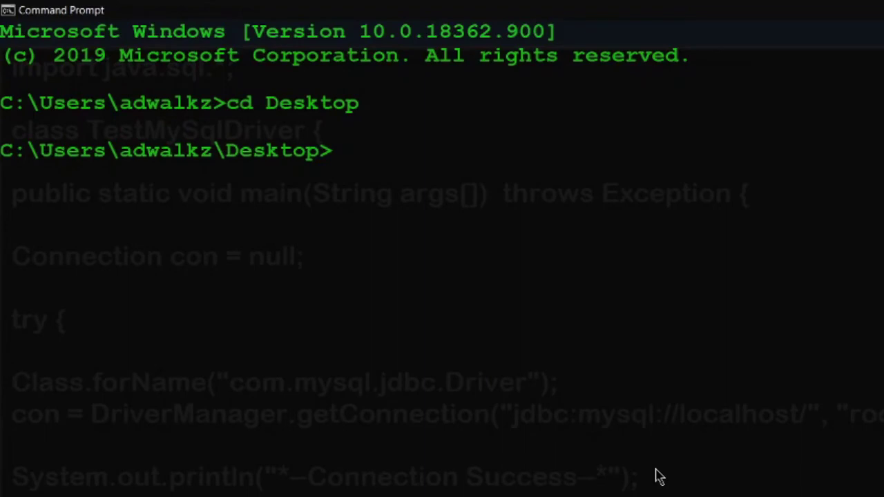
text(javac T)
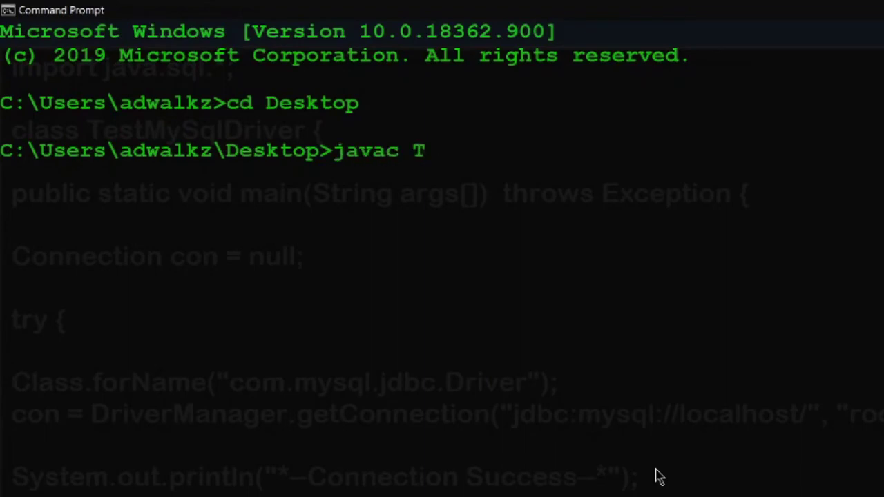
key(Tab)
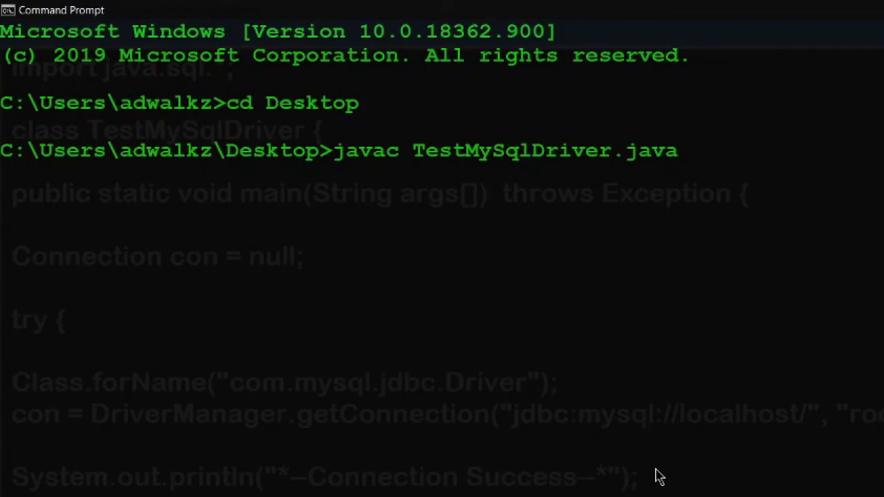
key(Return)
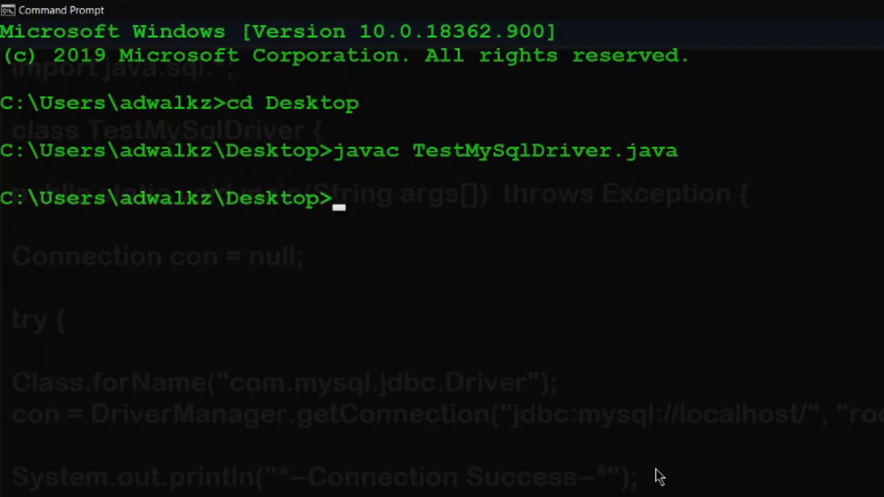
Step: Run java TestMySqlDriver, which prints Connection Success and Database Created Successfully
text(java)
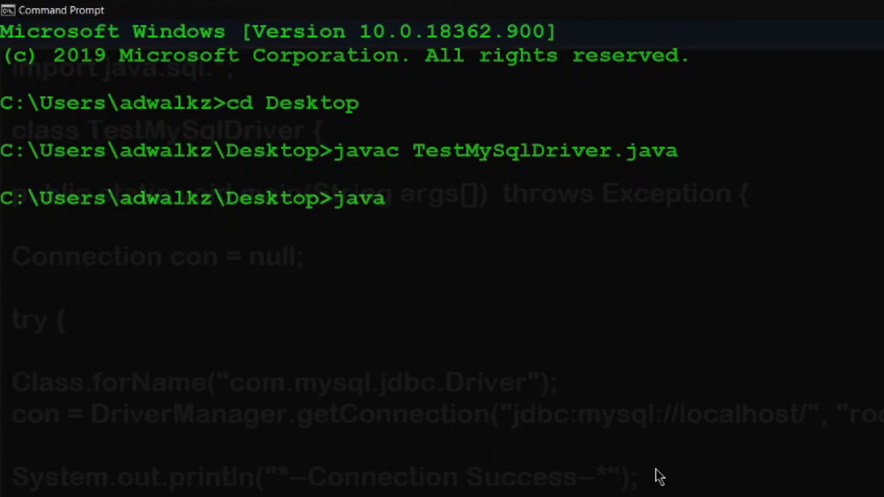
key(Tab)
key(BackSpace)
key(BackSpace)
key(BackSpace)
key(BackSpace)
key(BackSpace)
key(BackSpace)
key(BackSpace)
key(BackSpace)
key(BackSpace)
key(BackSpace)
key(BackSpace)
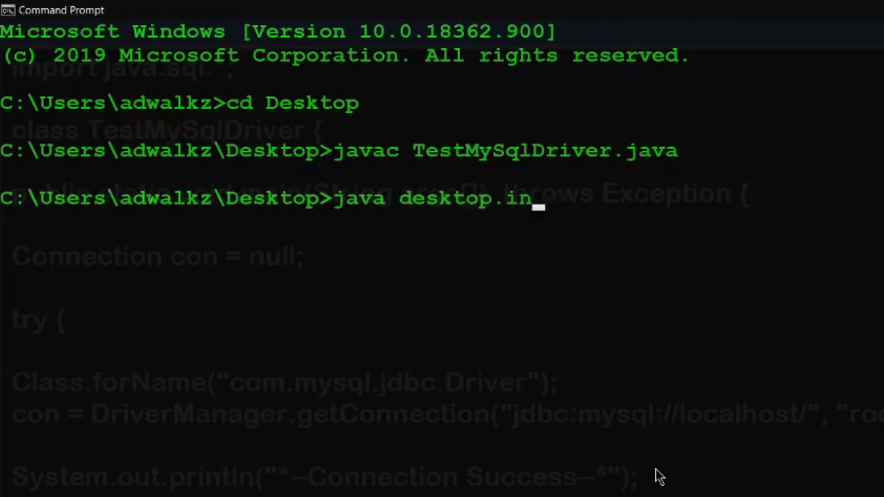
text(T)
key(Tab)
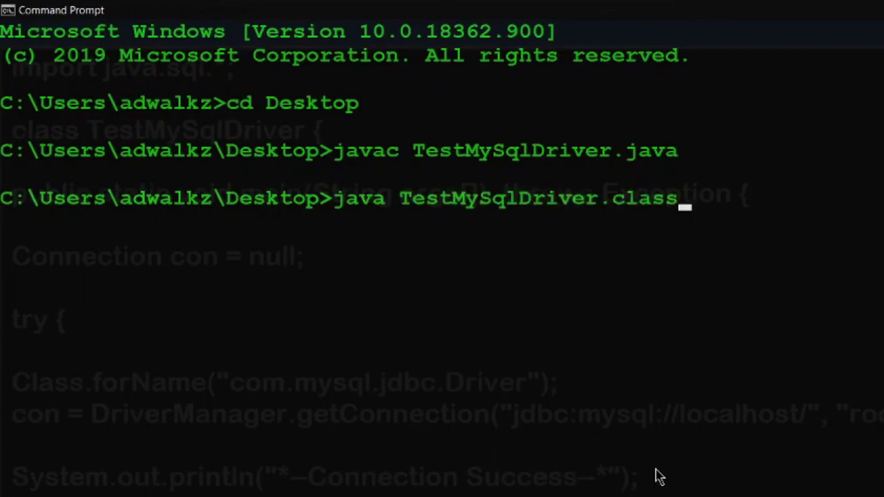
key(BackSpace)
key(BackSpace)
key(BackSpace)
key(BackSpace)
key(BackSpace)
key(BackSpace)
key(Return)
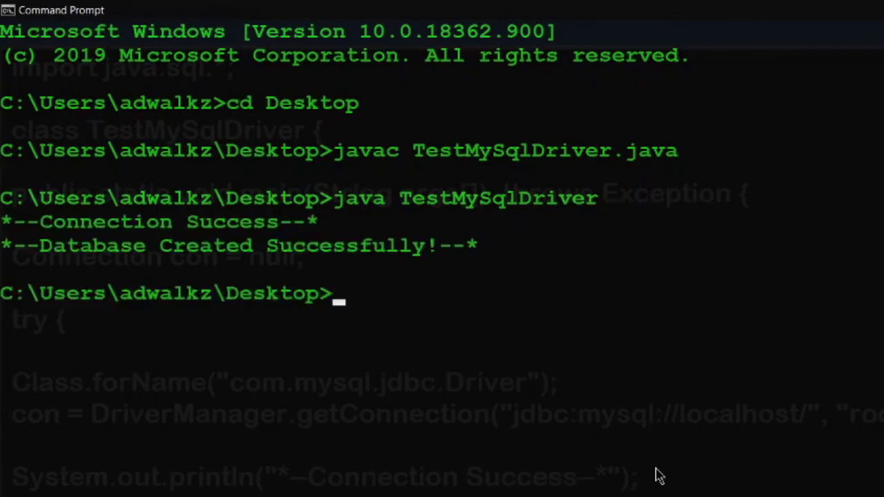
drag(41, 223, 423, 224)
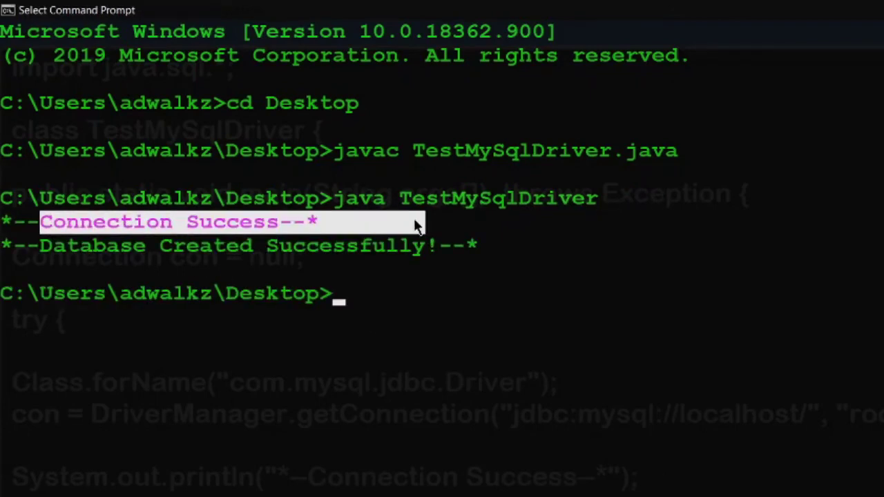
click(418, 223)
drag(10, 249, 503, 266)
click(503, 266)
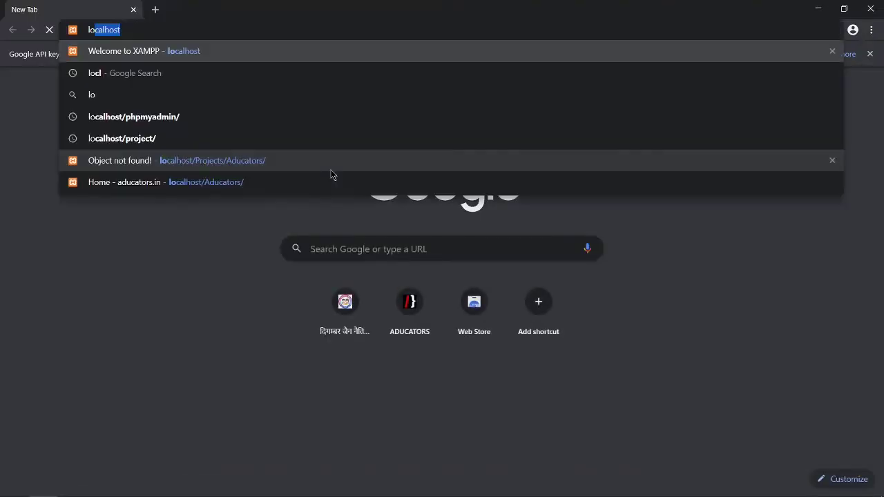
Step: Load phpMyAdmin from the localhost XAMPP dashboard to see the testsql database listed
text(host)
key(Return)
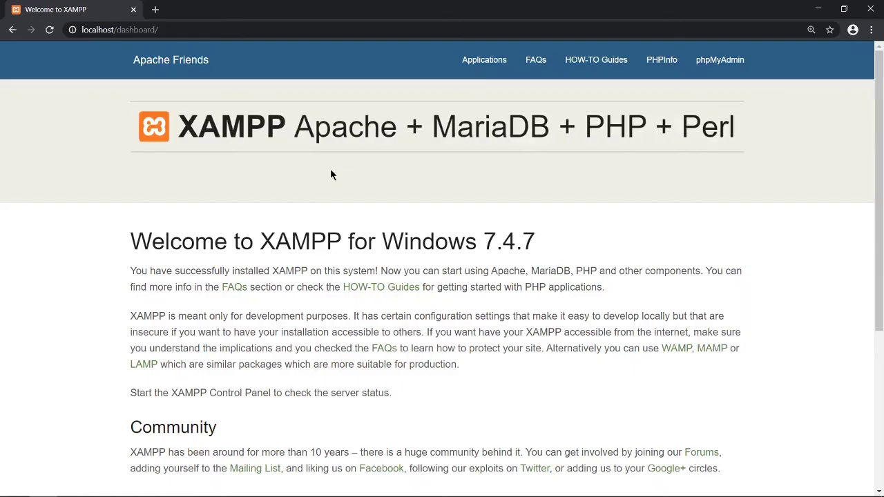
click(719, 59)
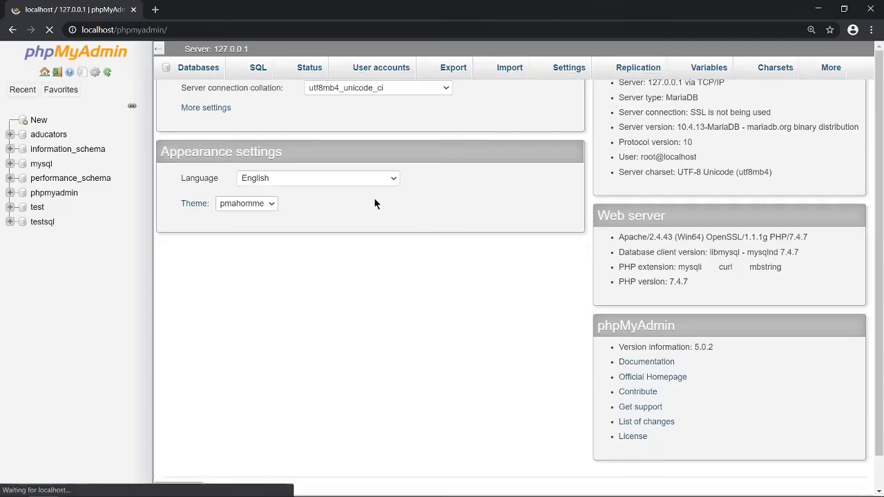